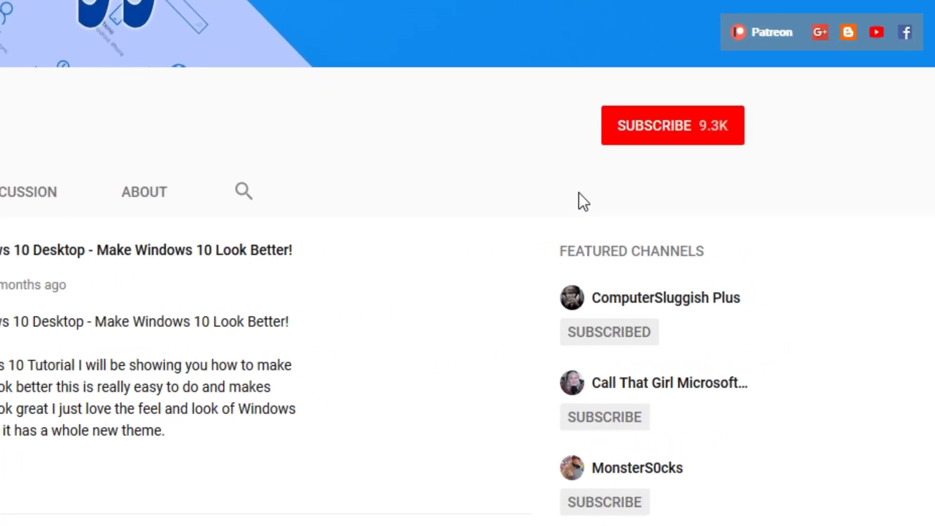
# Subscribe to ComputerSluggish Tutorials and turn on all notifications with the bell
pyautogui.click(666, 141)
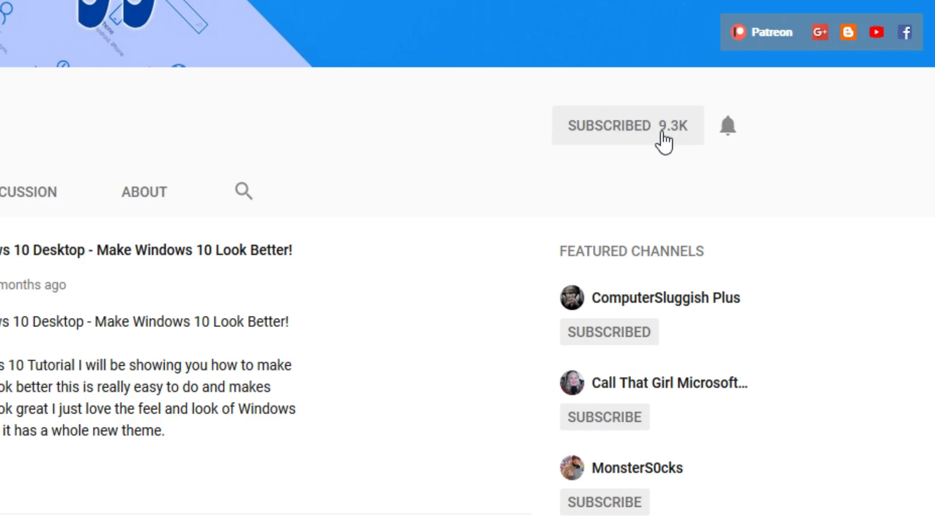
pyautogui.click(732, 135)
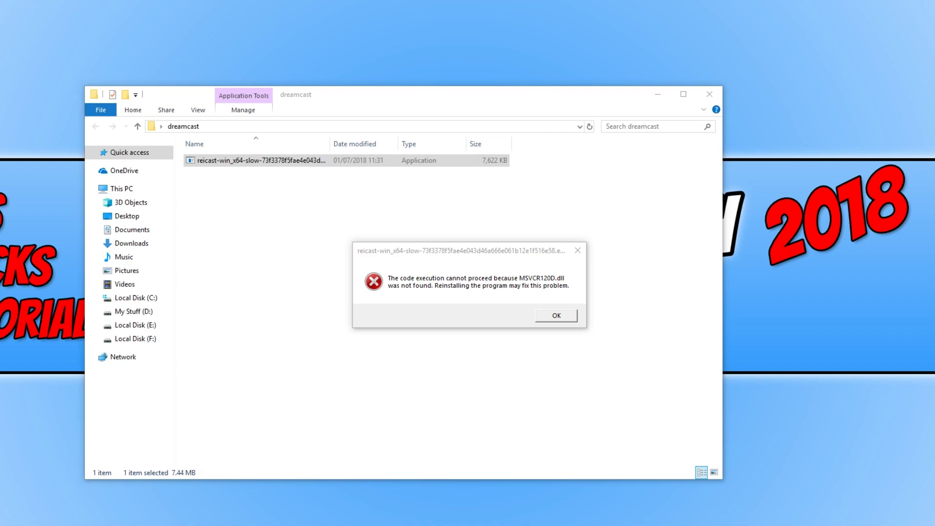
# Dismiss the MSVCR120D.dll not-found error and clear the selected text
pyautogui.click(565, 317)
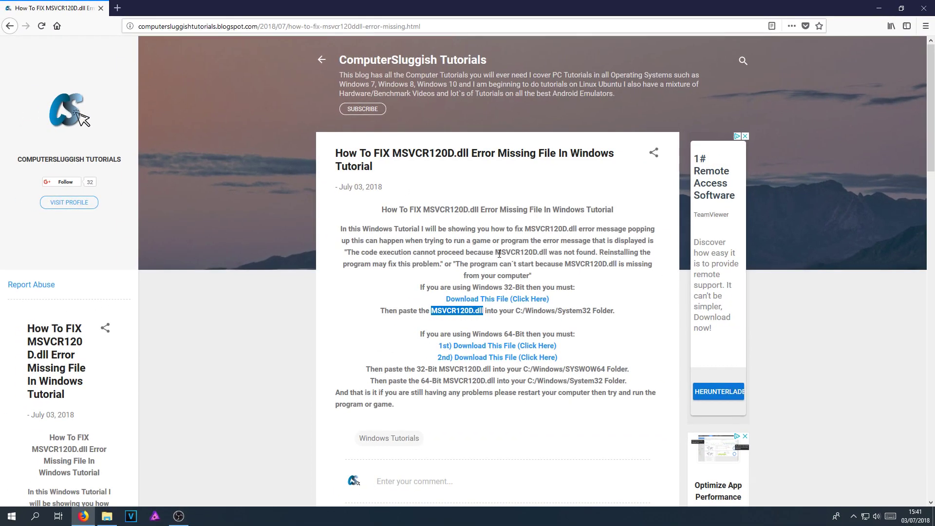
pyautogui.click(499, 254)
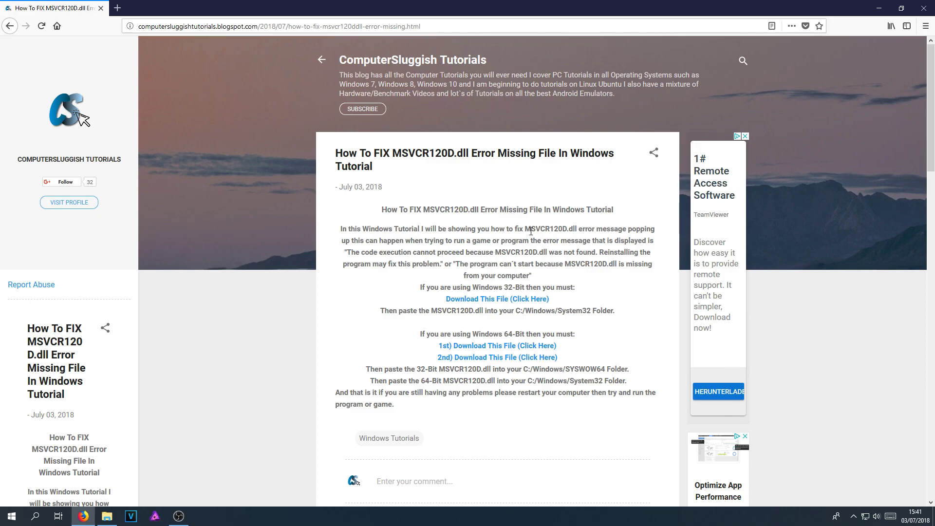
# Download and save both the 32-bit and 64-bit MSVCR120D.dll zips
pyautogui.click(506, 349)
pyautogui.click(535, 351)
pyautogui.click(507, 311)
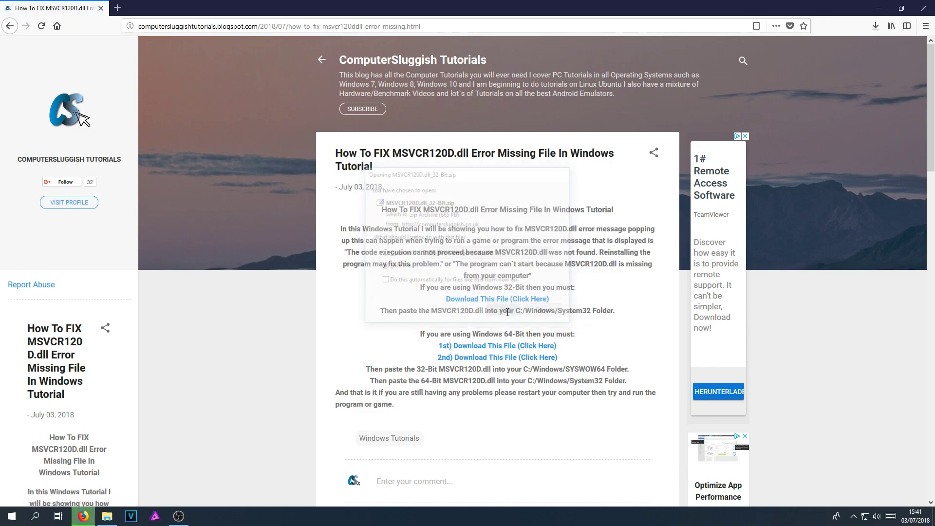
pyautogui.click(517, 347)
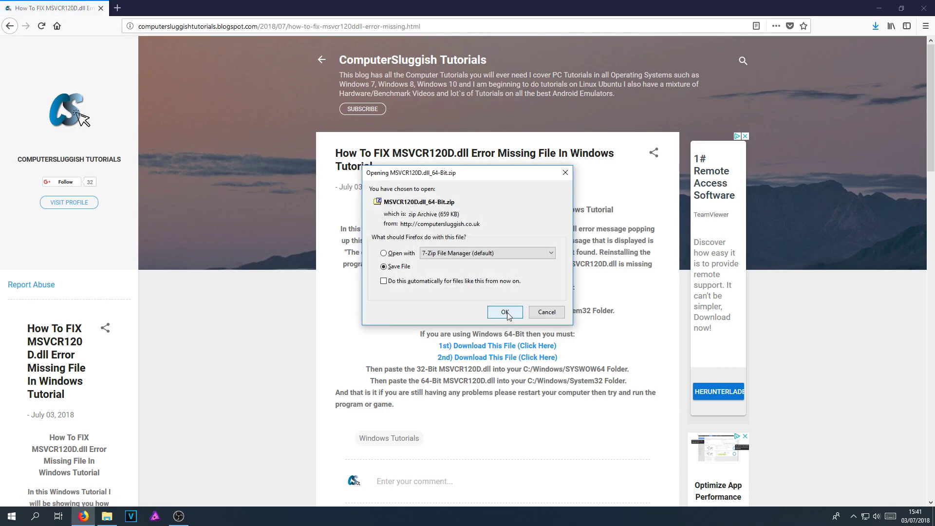
pyautogui.click(507, 312)
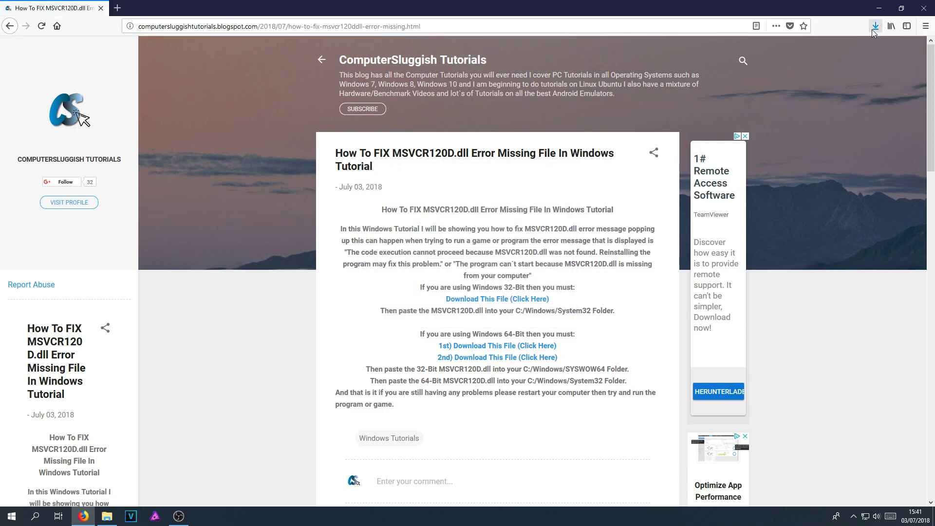
# Open both zips in 7-Zip, minimize Firefox, and go to Local Disk (C:)
pyautogui.click(821, 49)
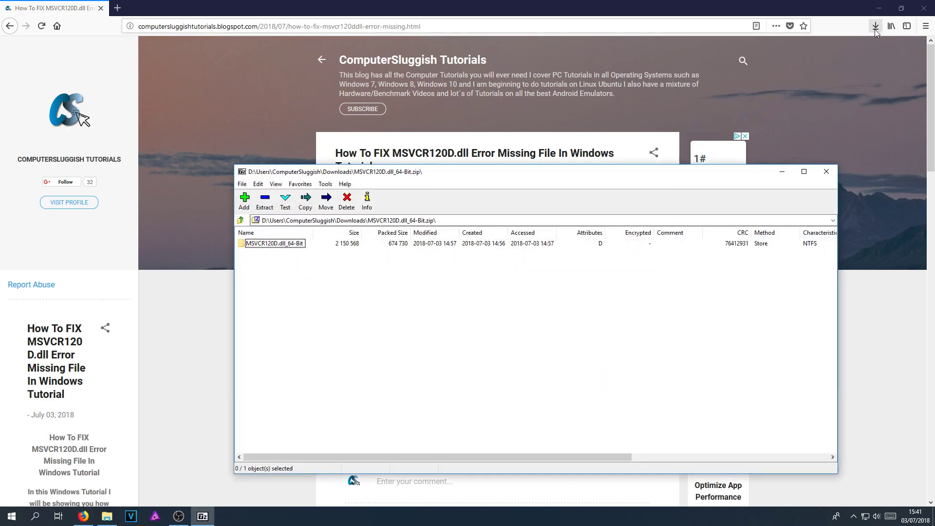
pyautogui.click(875, 28)
pyautogui.click(814, 86)
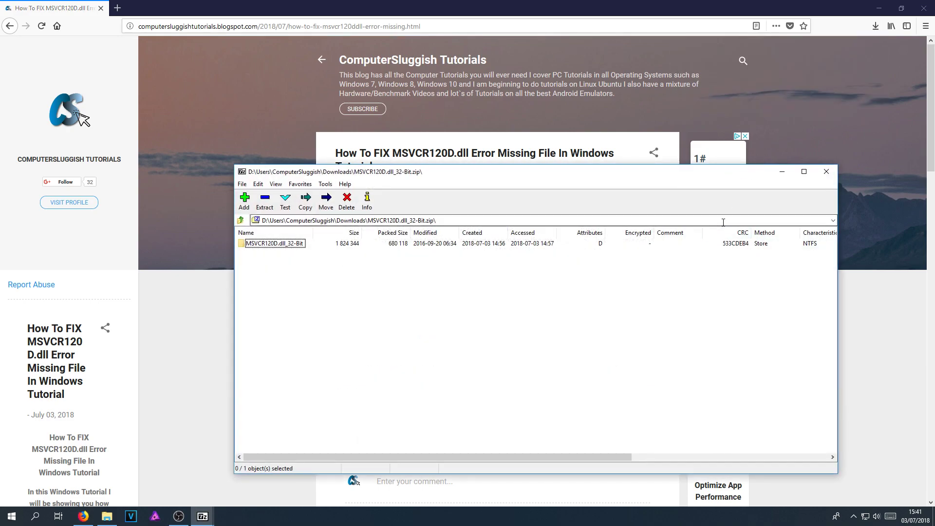
pyautogui.click(883, 5)
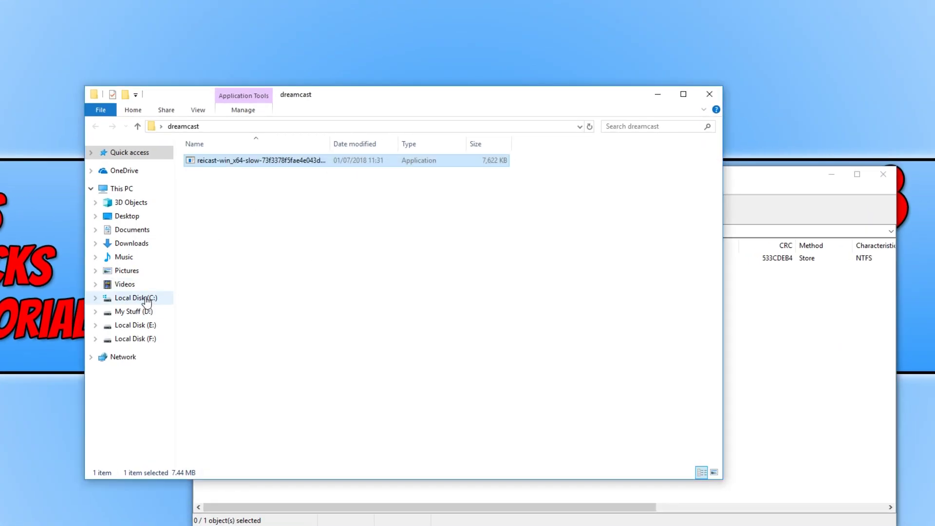
pyautogui.click(149, 299)
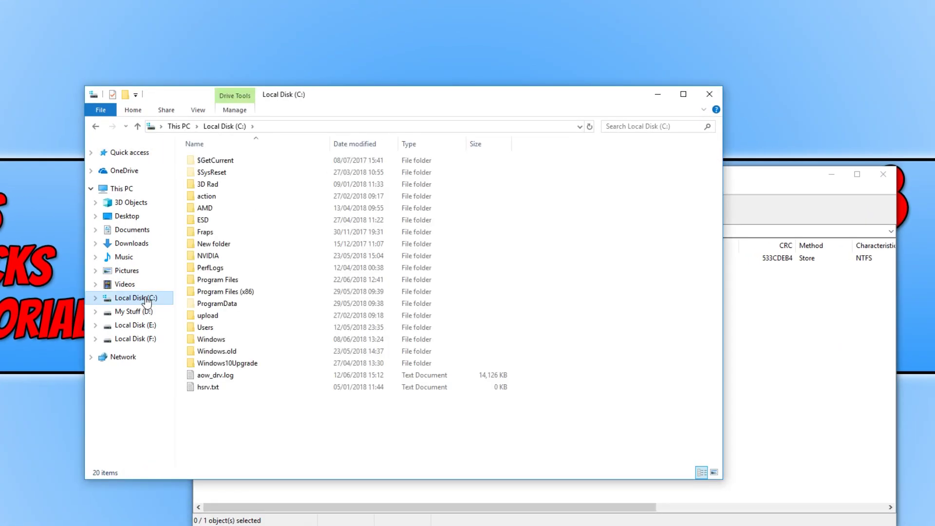
# Open C:\Windows\System32 and bring the 32-bit zip's 7-Zip window to the front
pyautogui.doubleClick(245, 341)
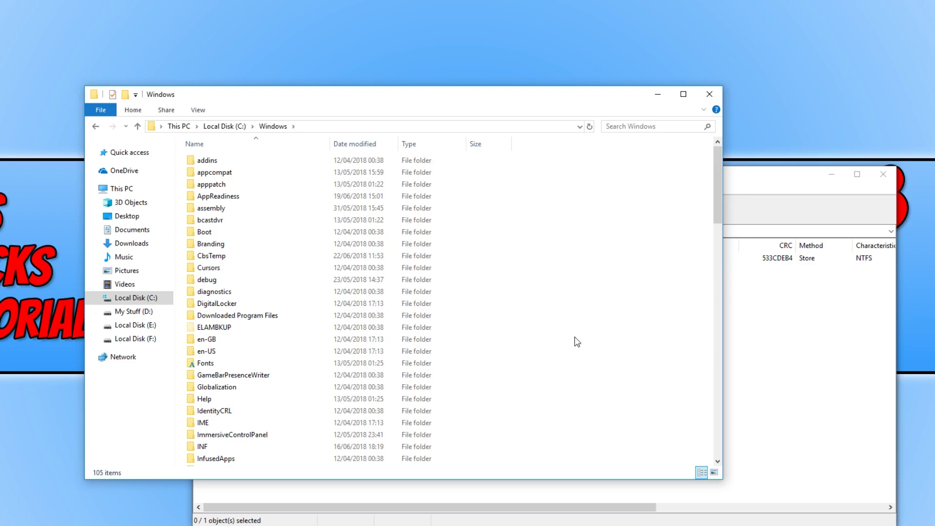
pyautogui.scroll(-1, 585, 339)
pyautogui.scroll(-3, 592, 336)
pyautogui.scroll(-6, 592, 335)
pyautogui.scroll(-2, 588, 334)
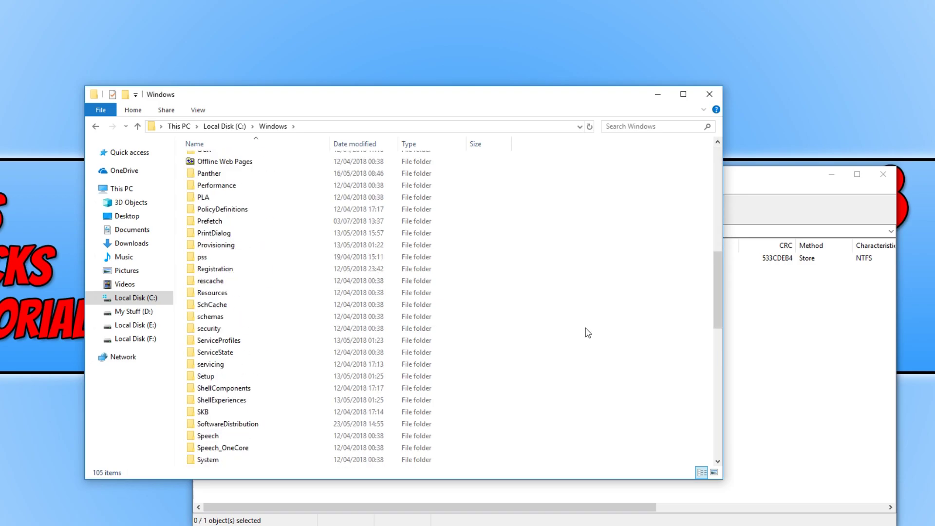
pyautogui.scroll(-2, 587, 331)
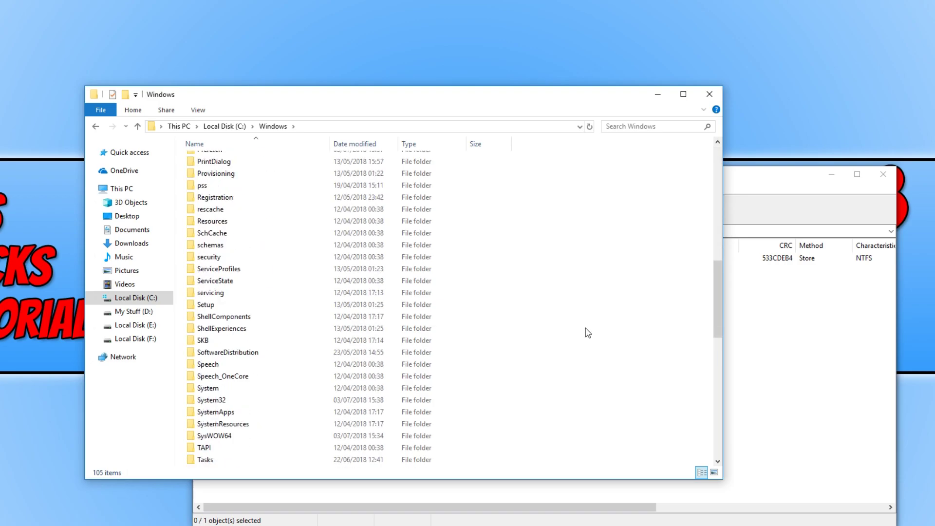
pyautogui.doubleClick(233, 403)
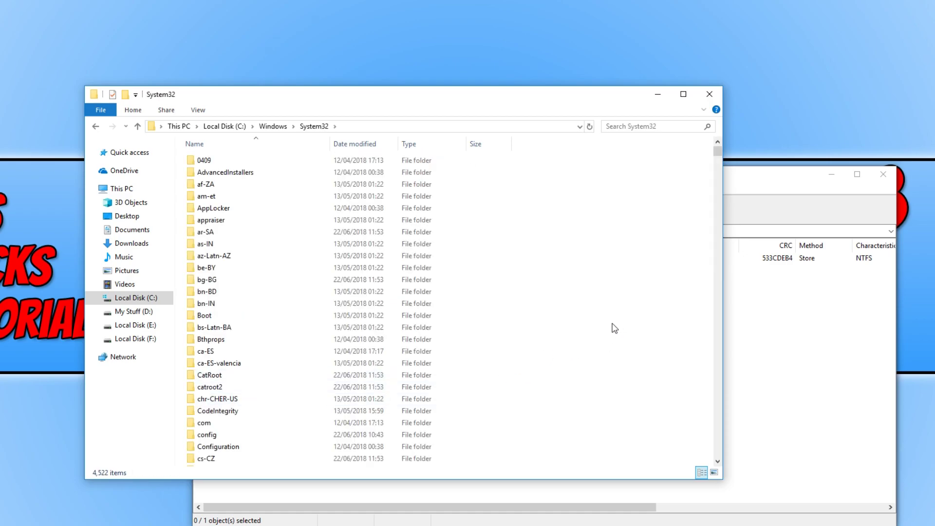
pyautogui.click(770, 188)
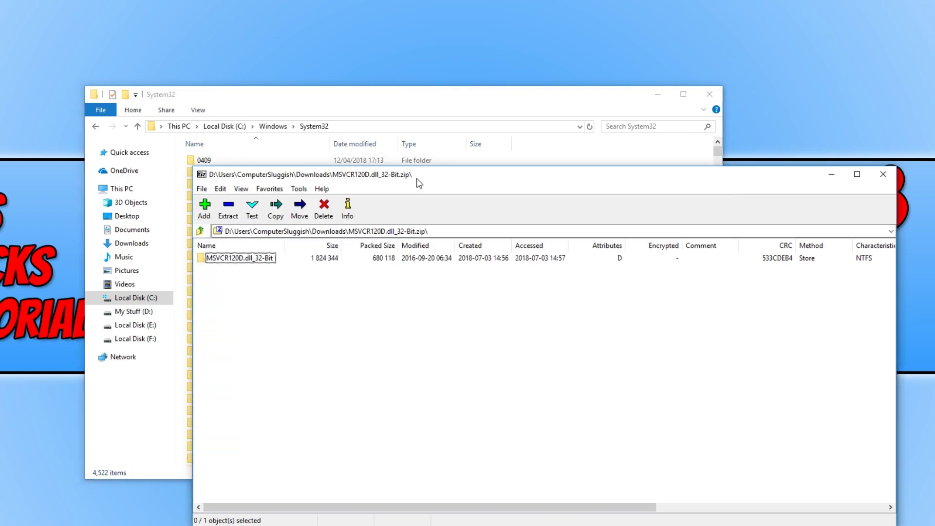
# Open the MSVCR120D.dll_64-Bit folder in the 64-bit zip's 7-Zip window
pyautogui.doubleClick(244, 258)
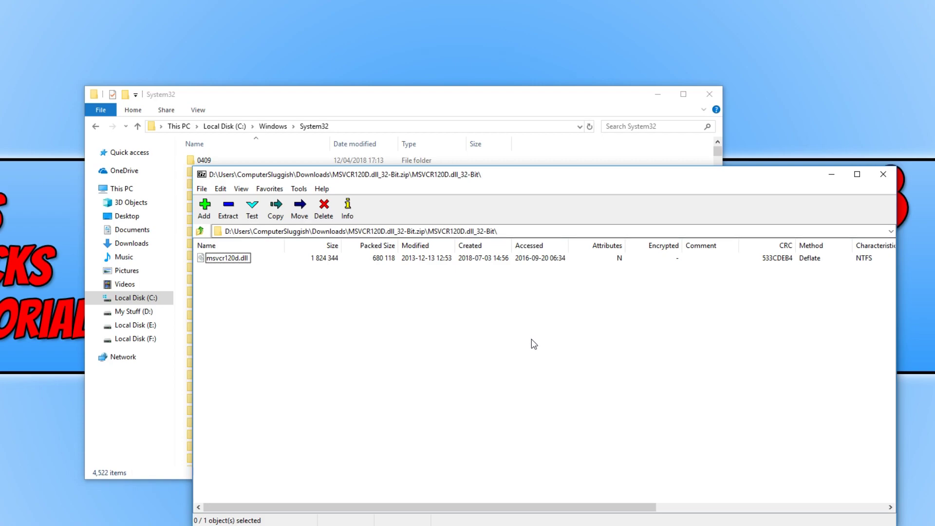
pyautogui.click(833, 181)
pyautogui.click(756, 196)
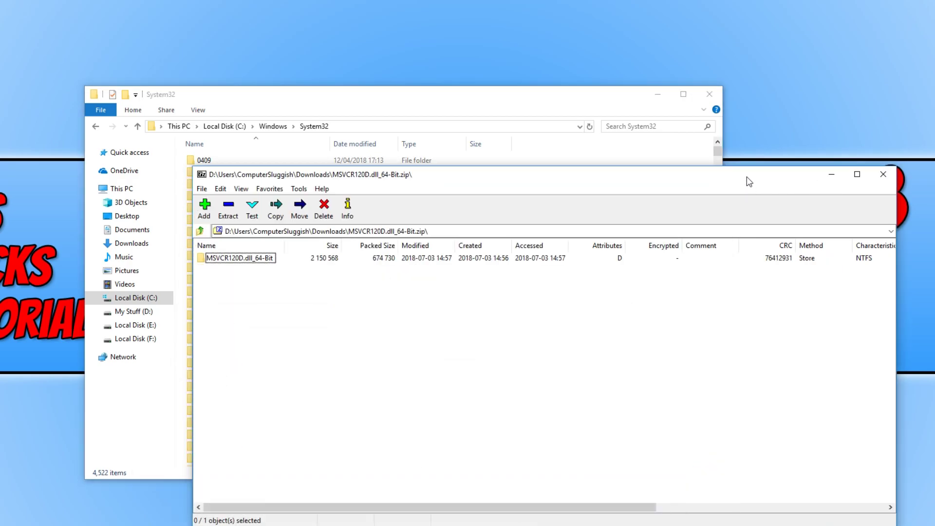
pyautogui.moveTo(516, 180); pyautogui.dragTo(865, 159)
pyautogui.click(605, 242)
pyautogui.doubleClick(605, 242)
# Copy msvcr120d.dll into System32, granting administrator permission
pyautogui.moveTo(579, 97); pyautogui.dragTo(506, 91)
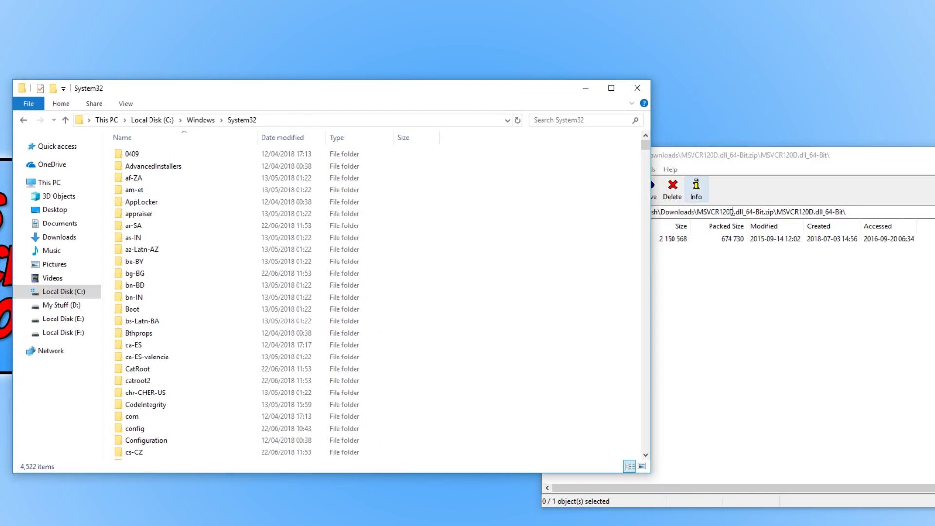
pyautogui.click(743, 147)
pyautogui.moveTo(577, 242)
pyautogui.mouseDown()
pyautogui.moveTo(648, 293)
pyautogui.moveTo(512, 256)
pyautogui.mouseUp()
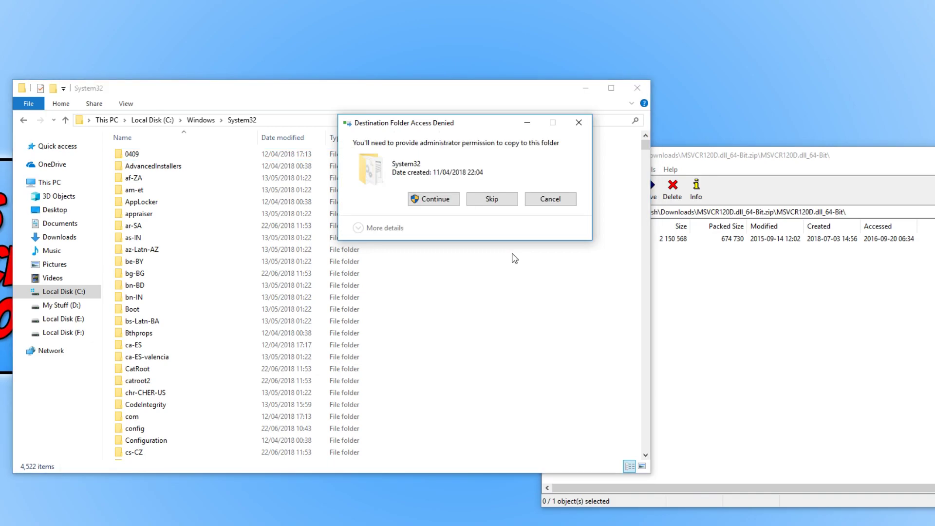
pyautogui.click(446, 199)
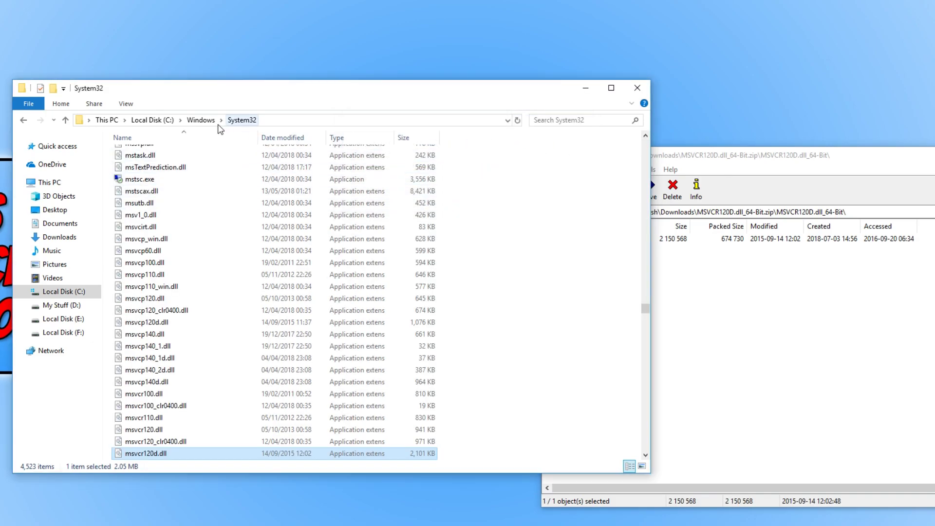
# Open C:\Windows\SysWOW64 and place the 32-bit zip's 7-Zip window beside it
pyautogui.click(202, 120)
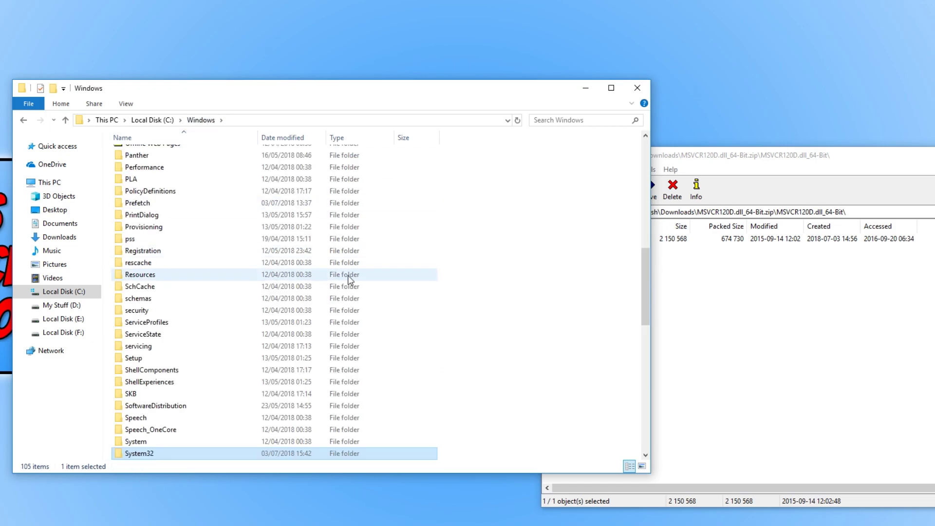
pyautogui.scroll(-1, 368, 291)
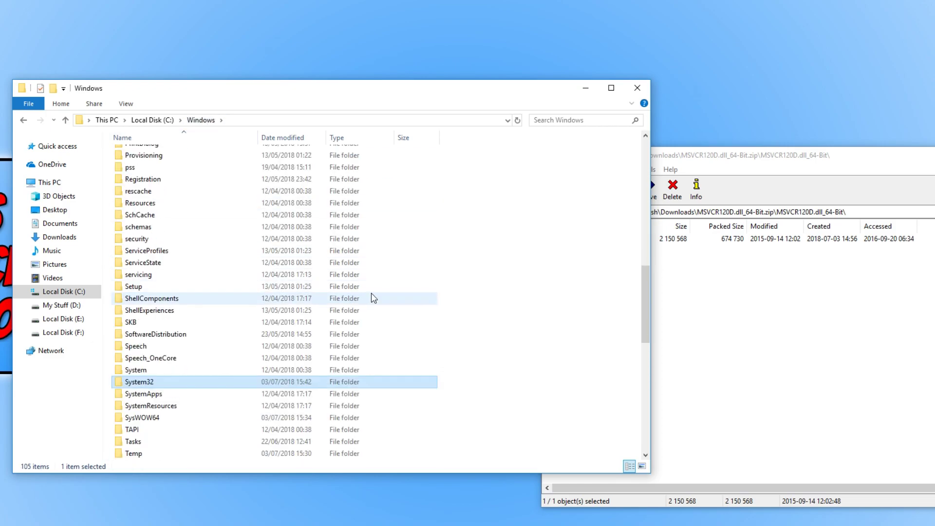
pyautogui.doubleClick(166, 419)
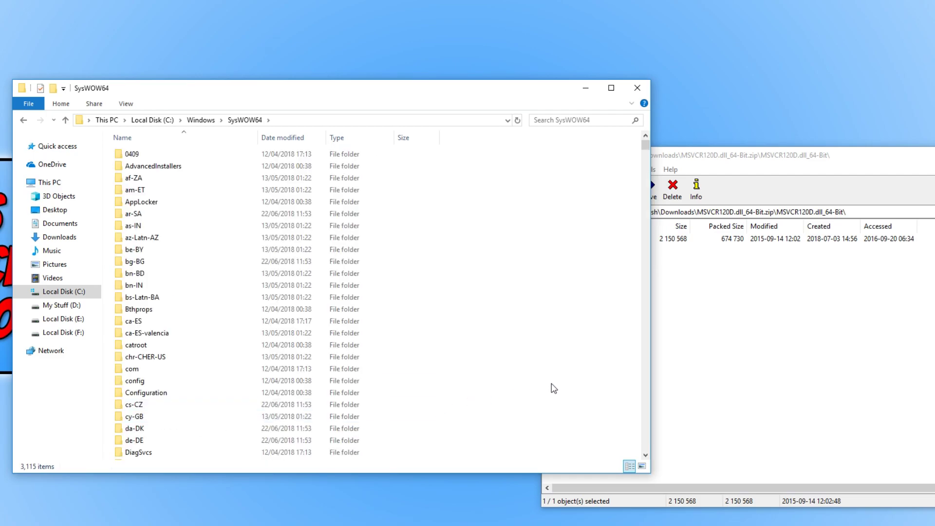
pyautogui.moveTo(839, 163); pyautogui.dragTo(610, 170)
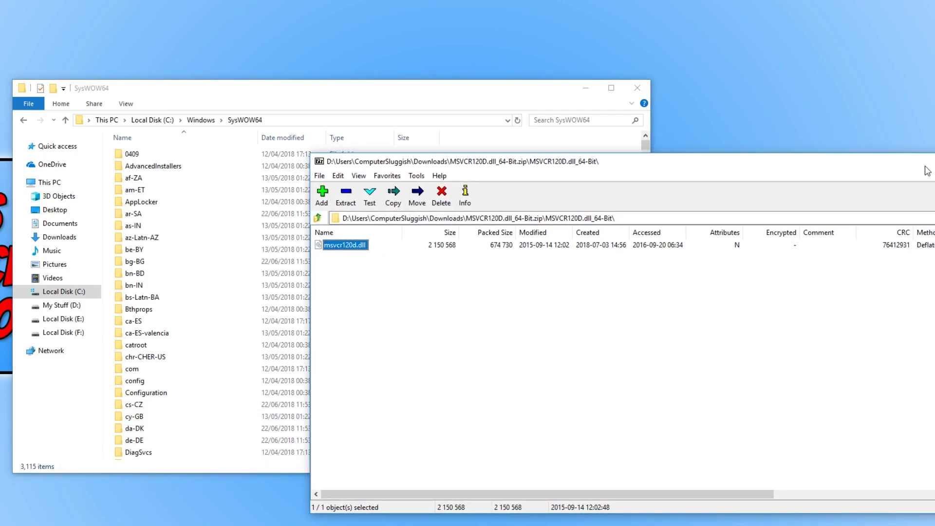
pyautogui.press('super+Down')
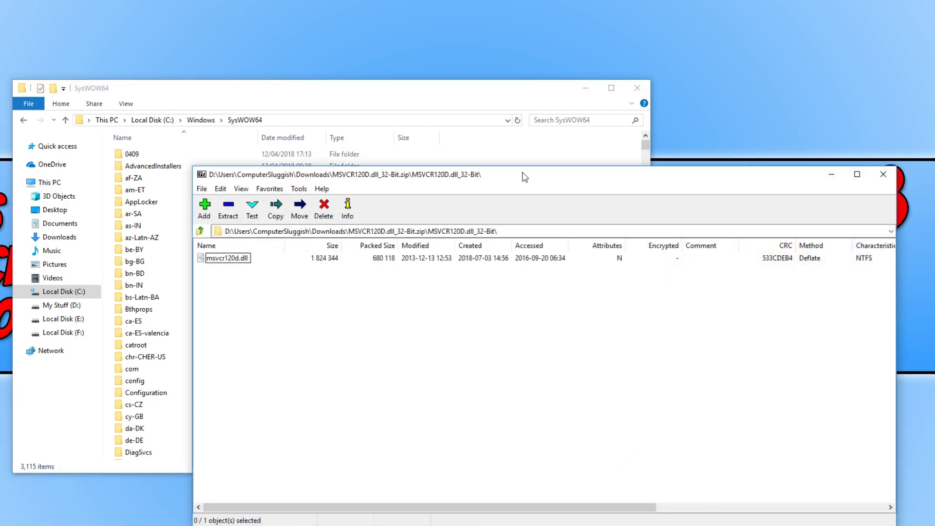
pyautogui.moveTo(525, 177); pyautogui.dragTo(793, 140)
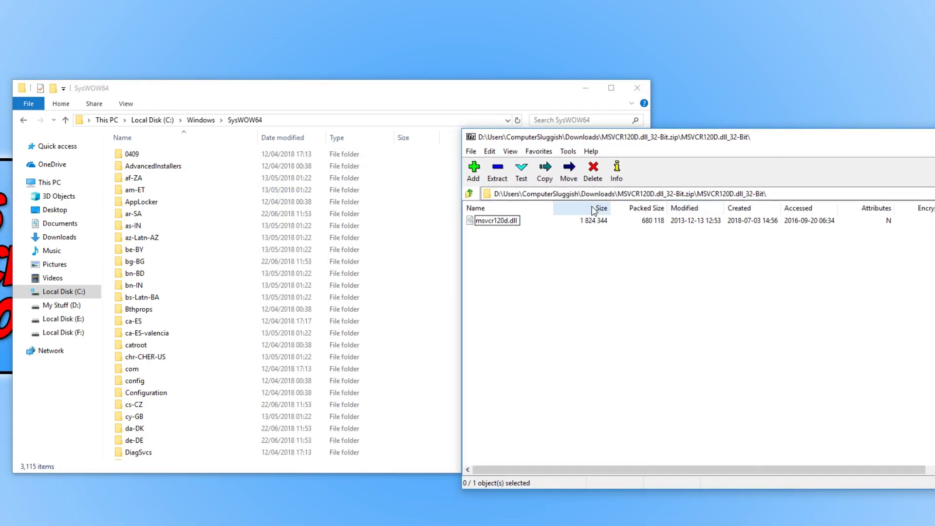
# Drag the 32-bit msvcr120d.dll into SysWOW64 and approve the administrator prompt
pyautogui.moveTo(597, 138); pyautogui.dragTo(630, 136)
pyautogui.moveTo(529, 218)
pyautogui.mouseDown()
pyautogui.moveTo(460, 230)
pyautogui.moveTo(469, 221)
pyautogui.mouseUp()
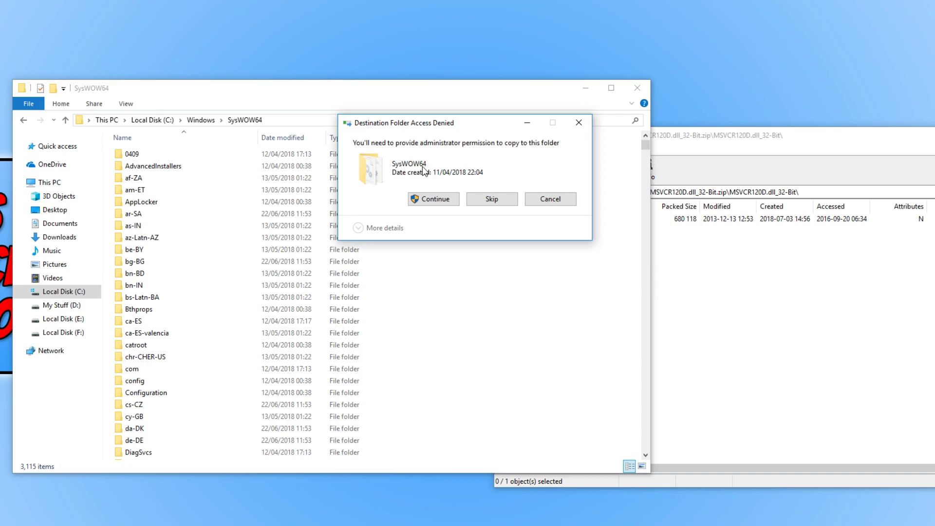
pyautogui.click(428, 201)
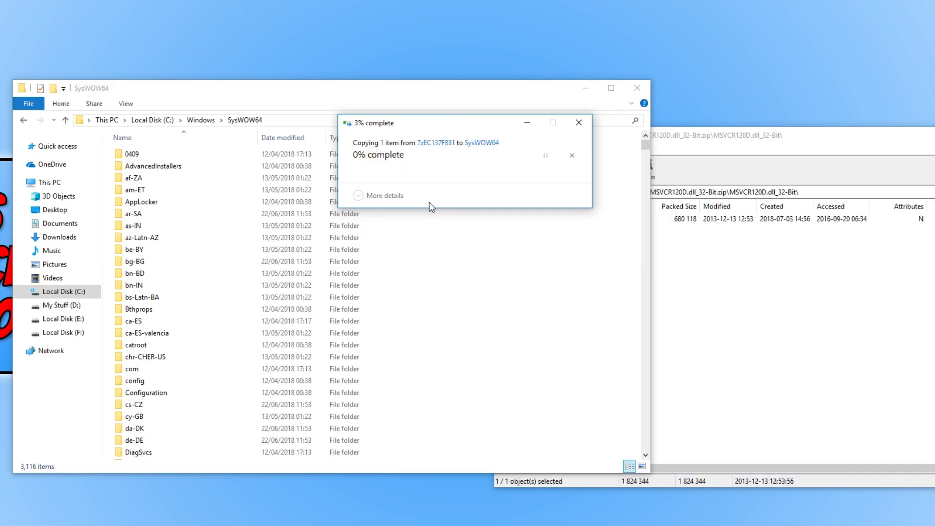